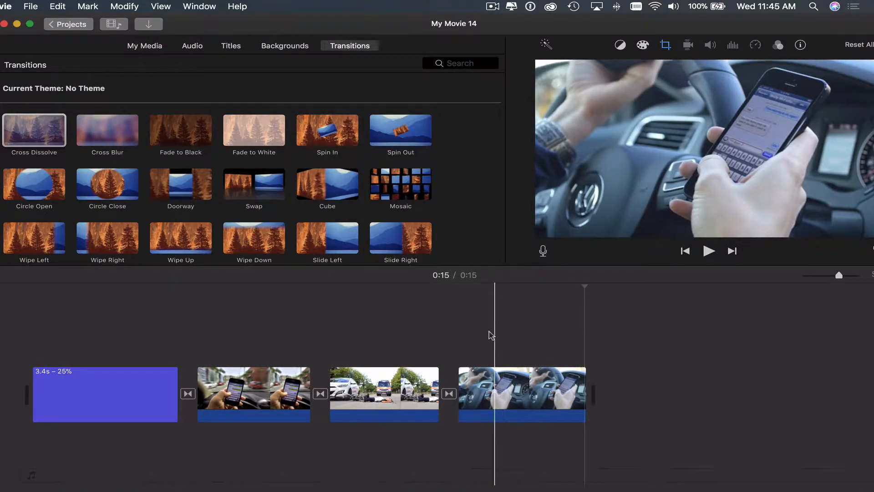
Step: Open Ken Burns cropping for the first phone photo and shrink its End frame to fit around the hand and phone
left_click(269, 396)
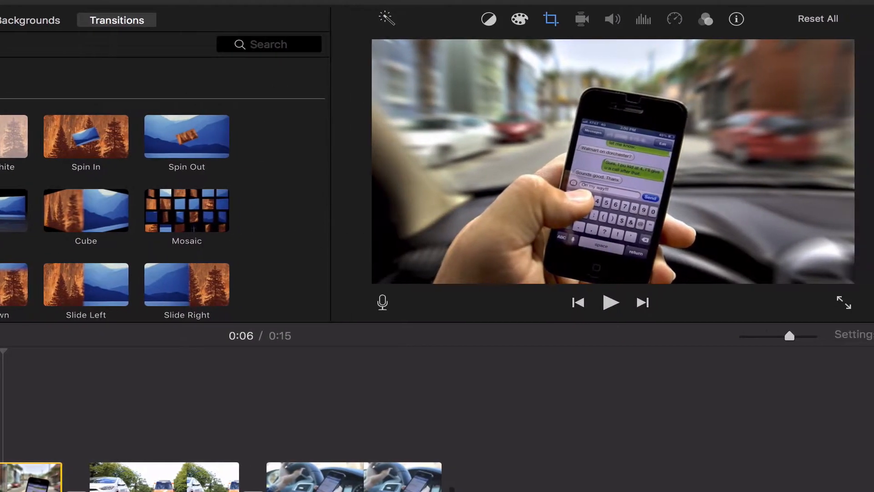
left_click(552, 21)
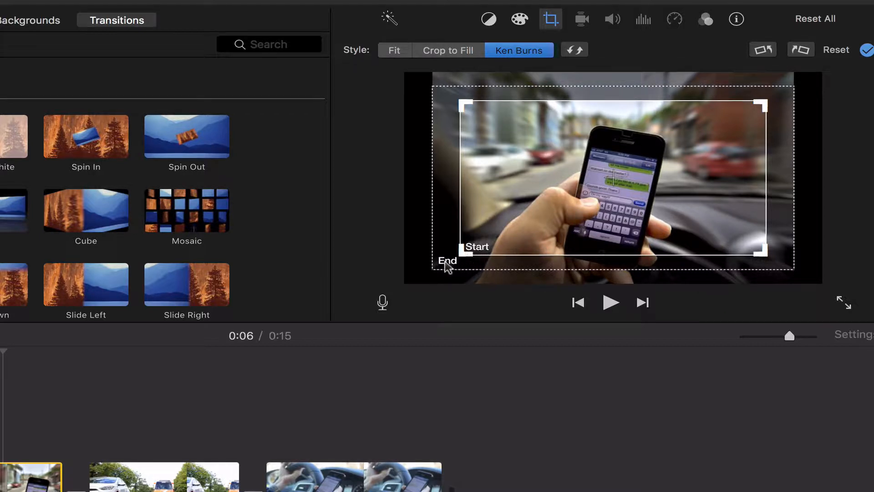
mouse_move(568, 212)
left_mouse_down()
mouse_move(544, 198)
mouse_move(520, 223)
mouse_move(604, 210)
mouse_move(547, 189)
mouse_move(523, 208)
mouse_move(555, 189)
mouse_move(598, 213)
mouse_move(570, 215)
left_mouse_up()
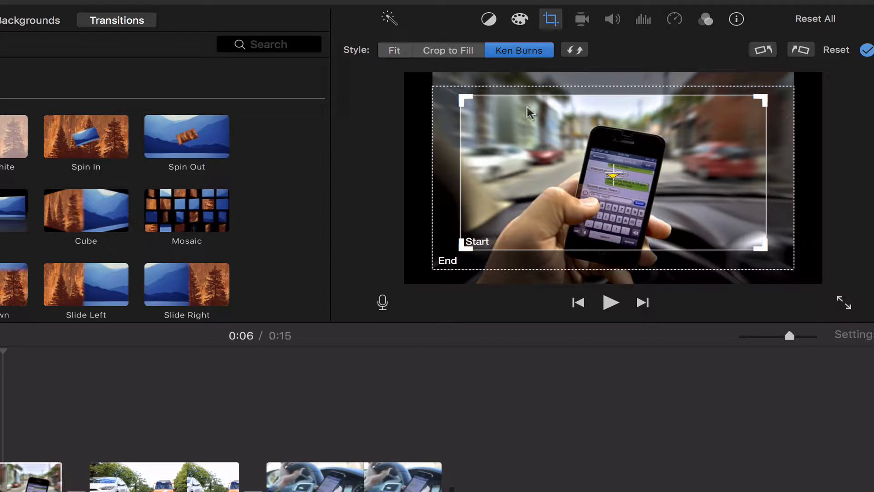
left_click(718, 269)
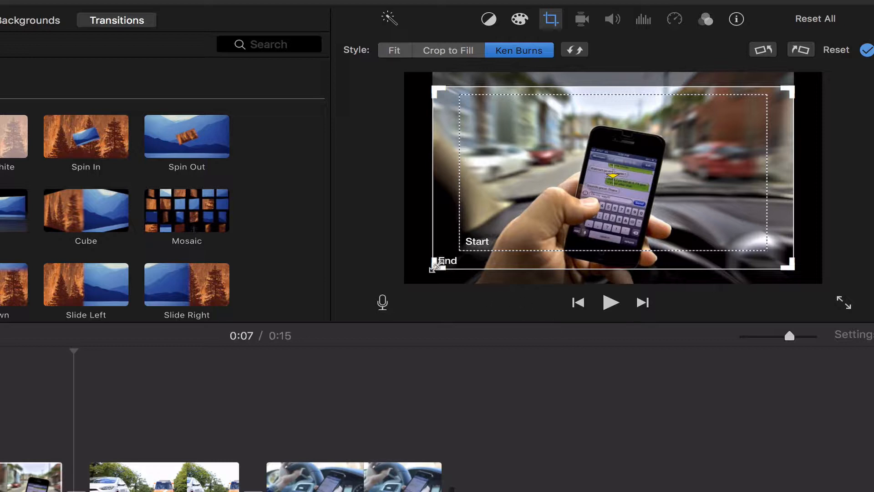
left_click_drag(435, 265, 574, 212)
left_click_drag(711, 185, 667, 213)
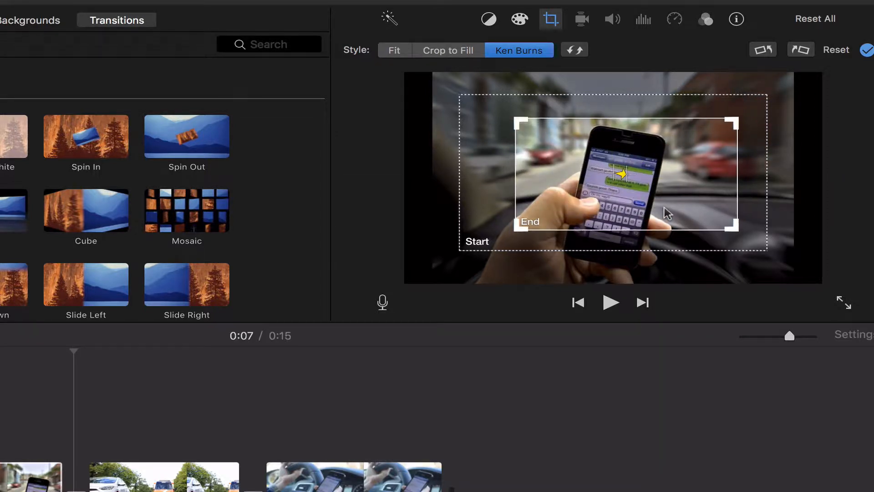
Step: Enlarge the Ken Burns Start frame to nearly the photo's full width and shift the End frame slightly down over the phone
left_click(582, 241)
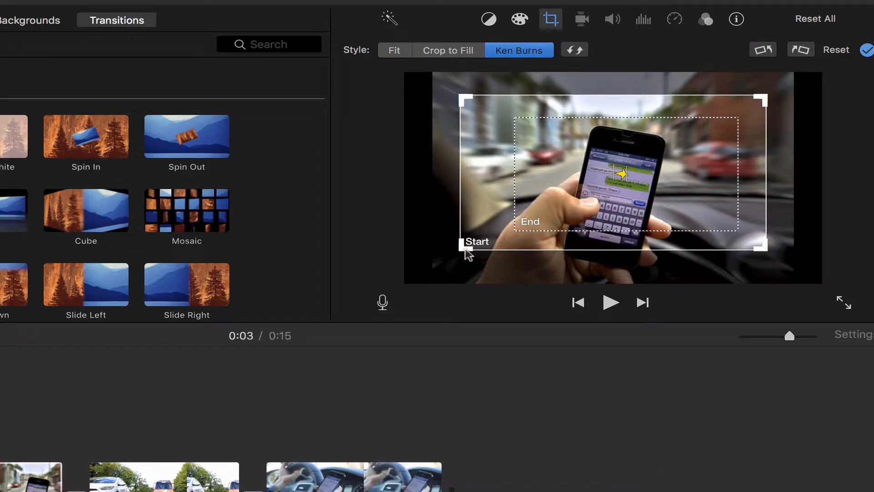
left_click_drag(466, 251, 442, 230)
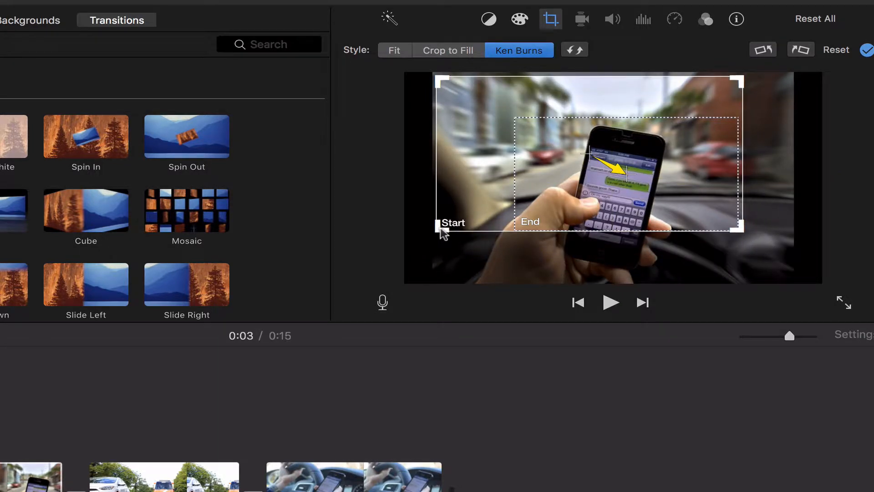
left_click_drag(738, 226, 787, 275)
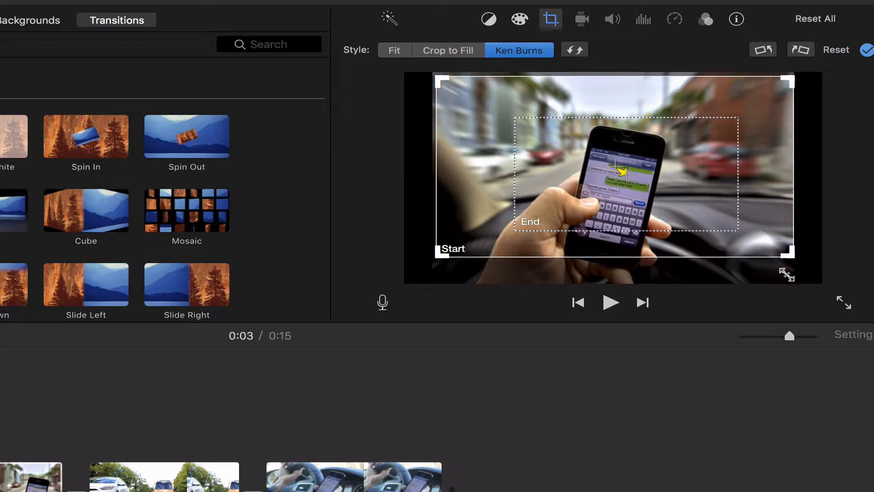
left_click_drag(755, 225, 756, 242)
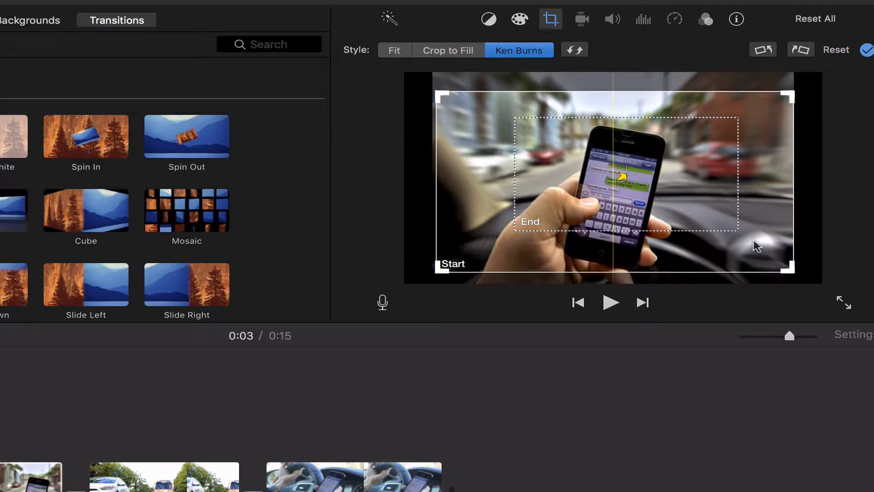
left_click(674, 201)
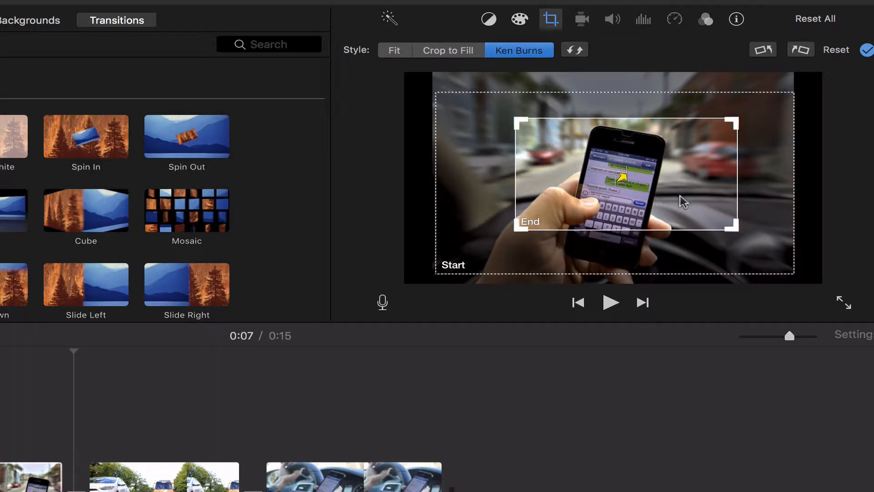
left_click_drag(681, 201, 678, 209)
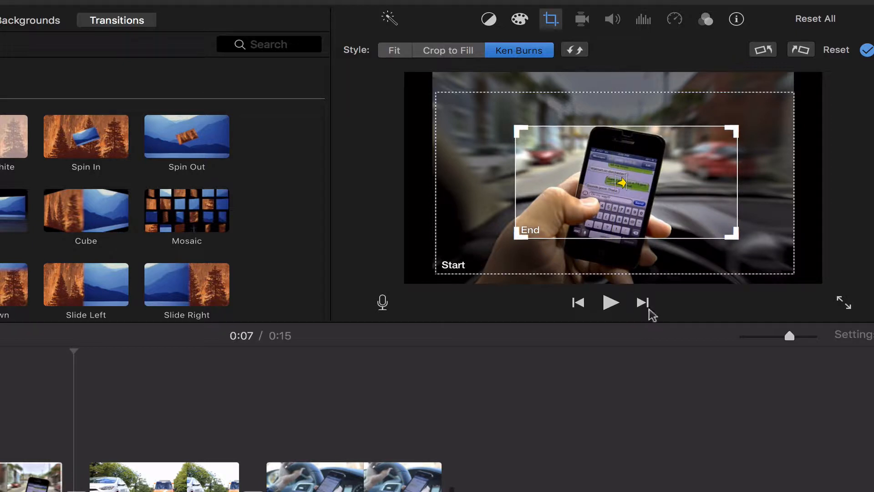
Step: Play back the first phone photo to check its Ken Burns zoom from the wide framing to the phone
left_click(609, 303)
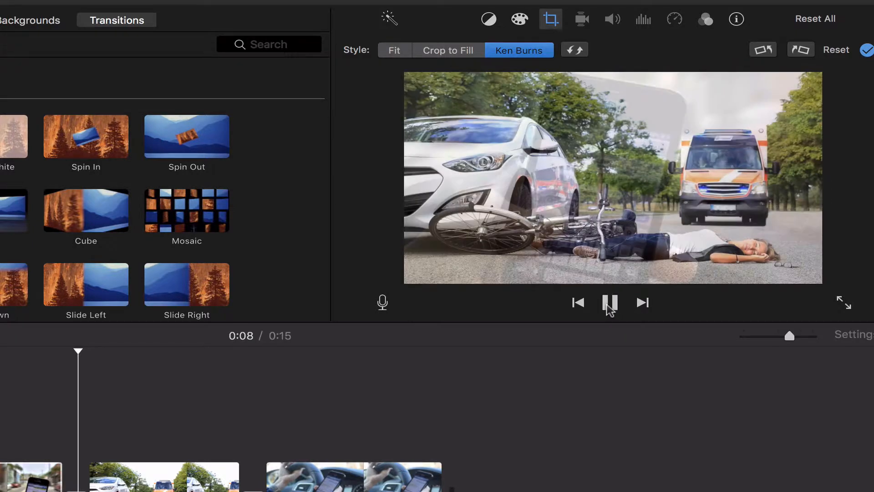
left_click(610, 306)
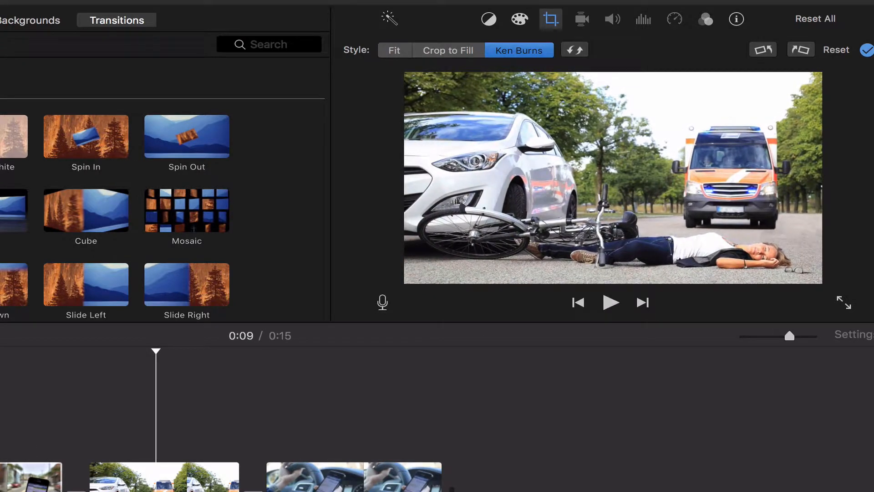
left_click(460, 382)
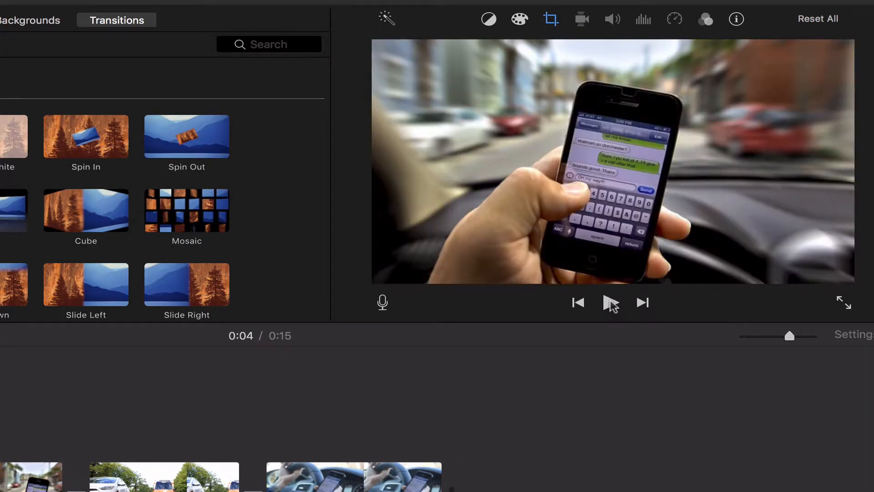
left_click(610, 303)
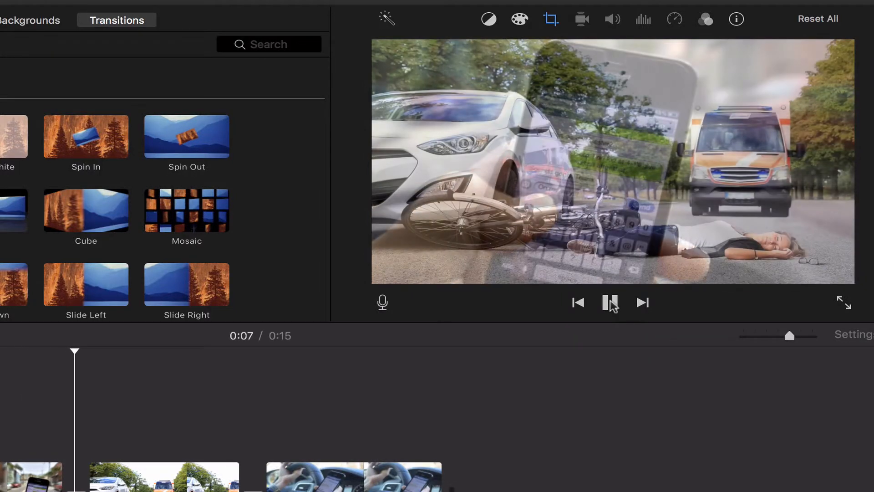
left_click(611, 303)
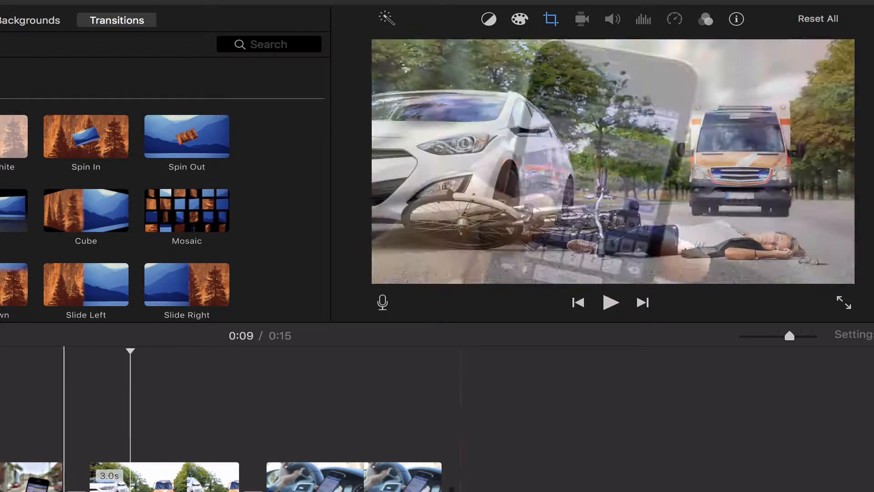
Step: Swap the Ken Burns Start and End frames of the first phone photo and play back the reversed zoom
left_click(3, 466)
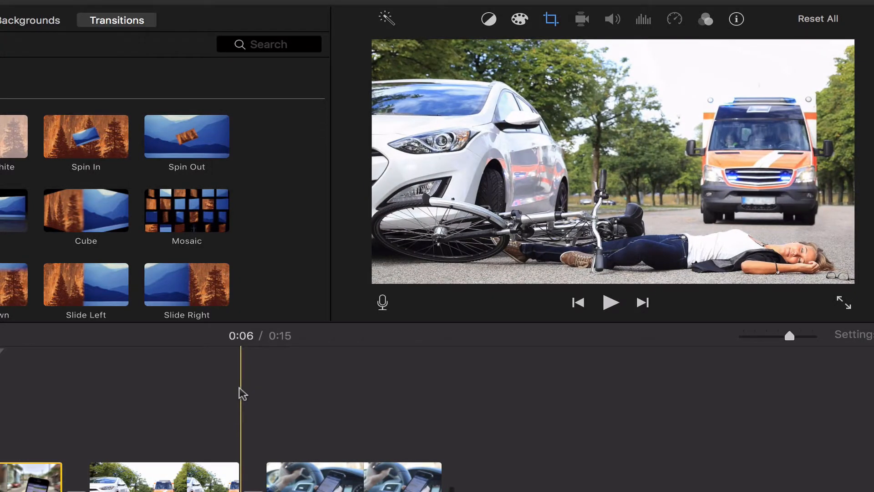
left_click(551, 20)
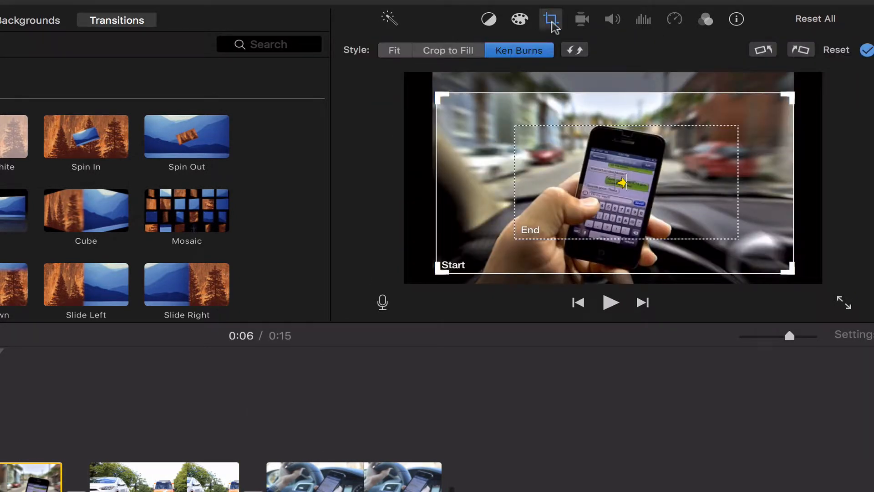
left_click(575, 51)
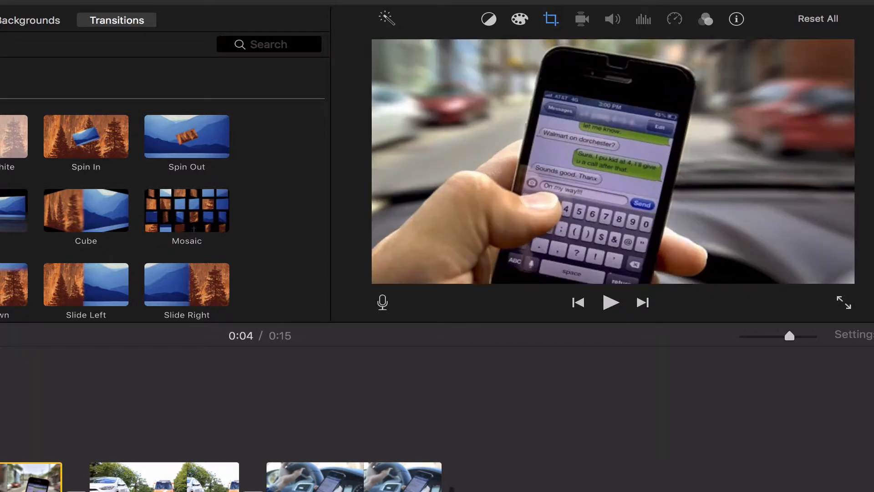
key("space")
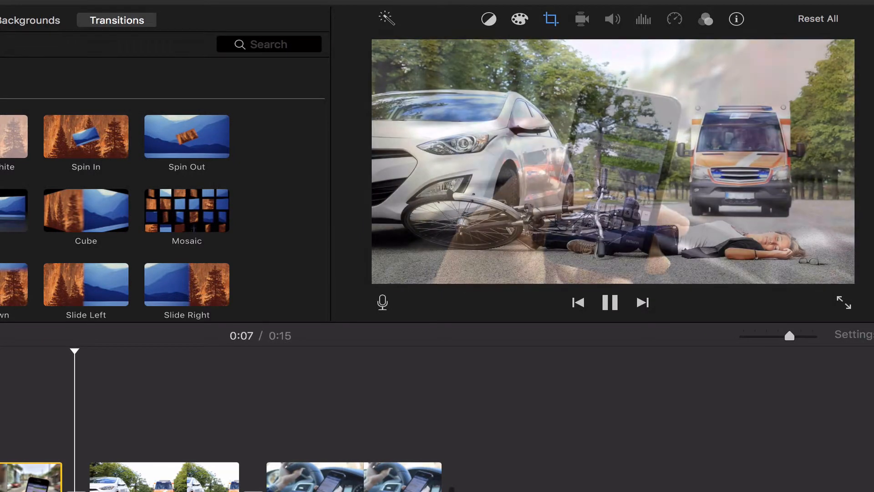
key("space")
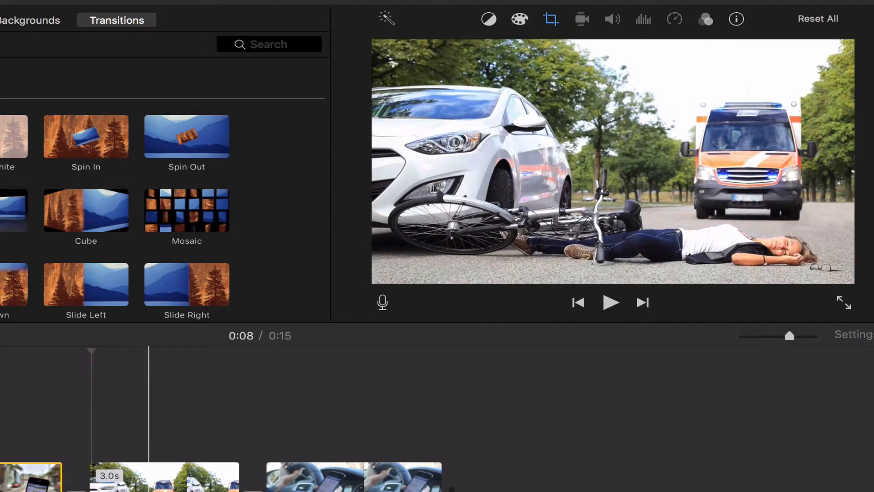
Step: Shrink the Ken Burns End frame of the accident photo and place it over the woman lying on the road
left_click(144, 478)
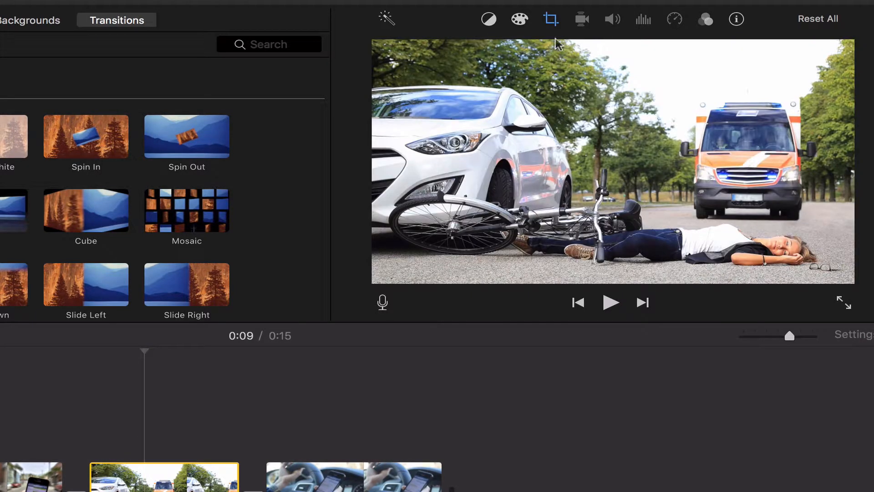
left_click(549, 21)
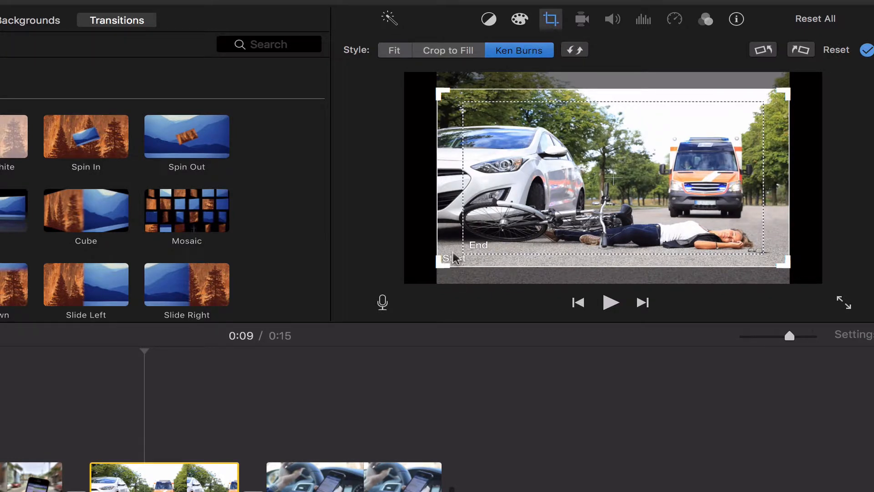
left_click(501, 232)
left_click_drag(467, 116, 572, 164)
left_click_drag(697, 196, 692, 213)
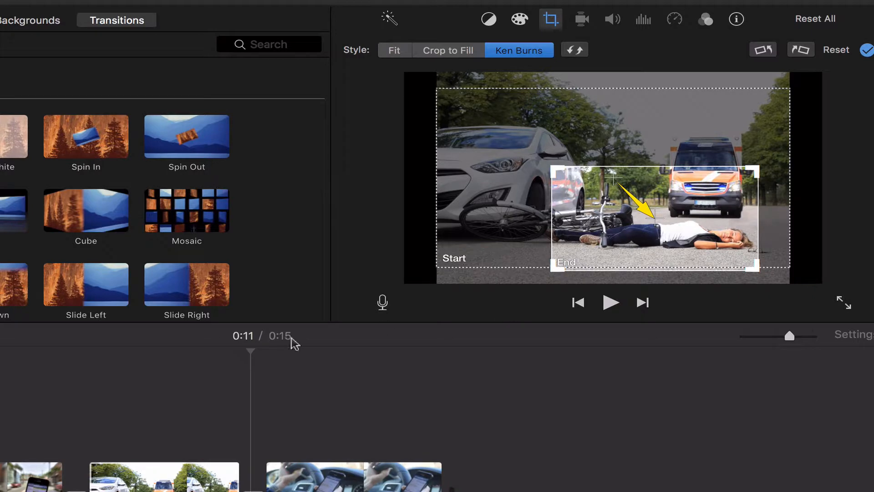
Step: Play back the accident photo from its beginning to check the Ken Burns zoom towards the woman
left_click(87, 374)
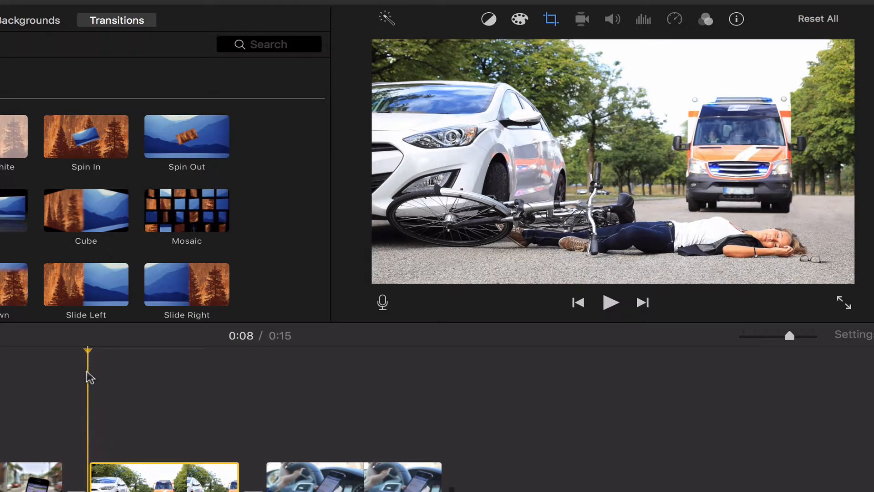
key("space")
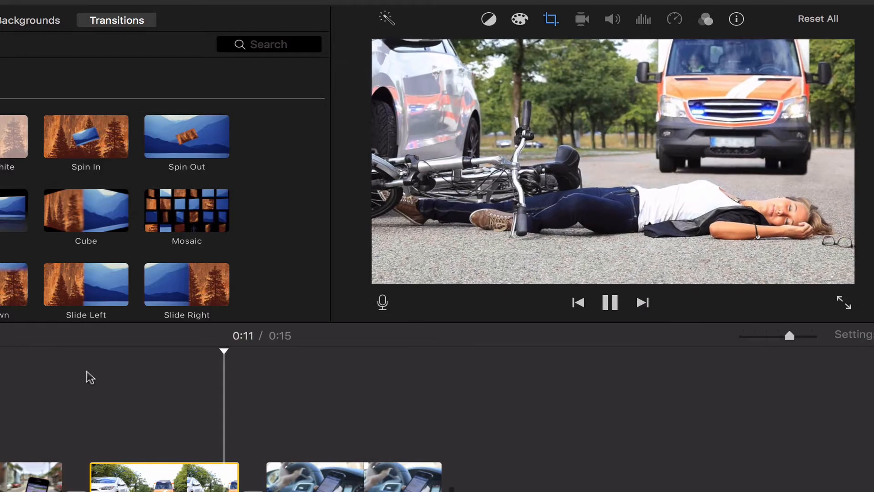
key("space")
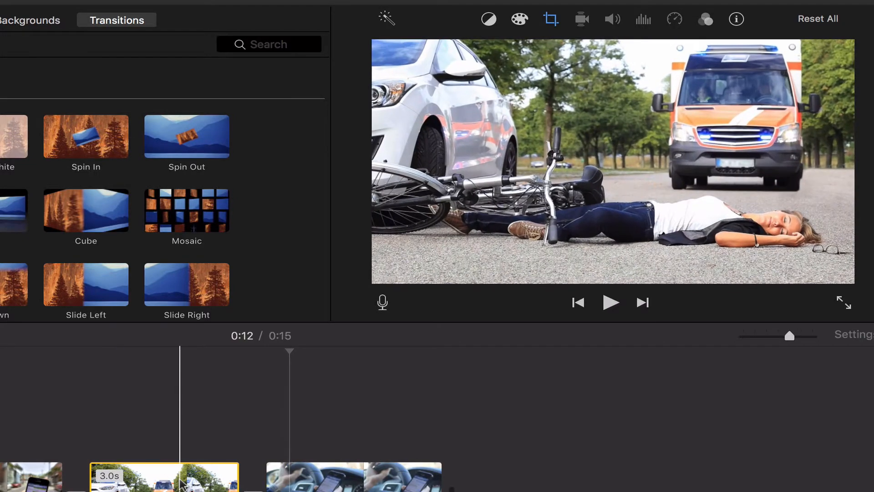
Step: Switch the accident photo to Crop to Fill and tighten the crop frame around the car, woman and ambulance
left_click(179, 428)
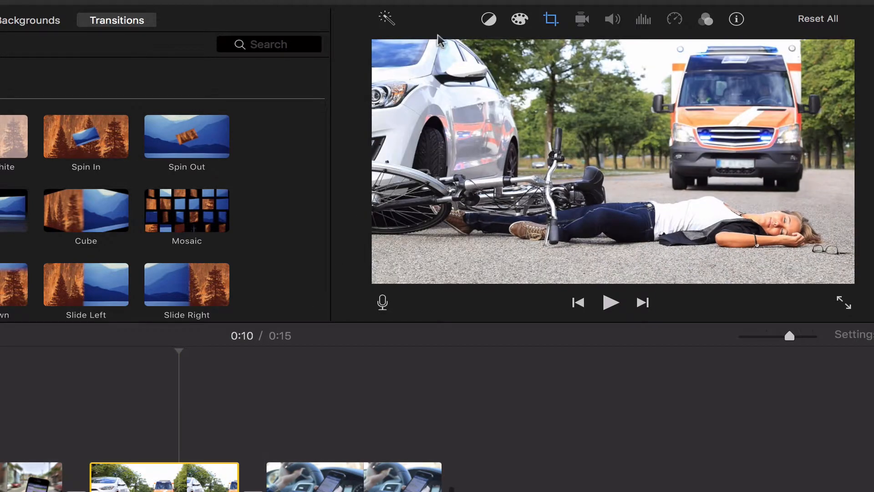
left_click(552, 21)
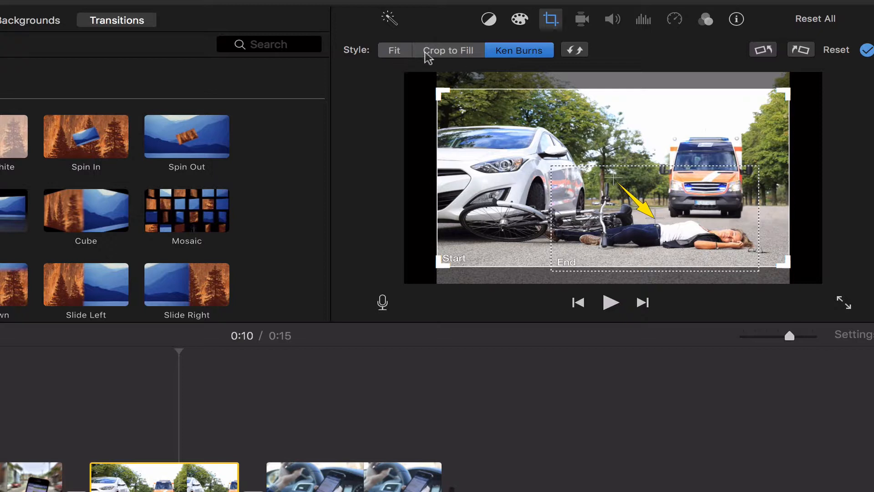
left_click(454, 51)
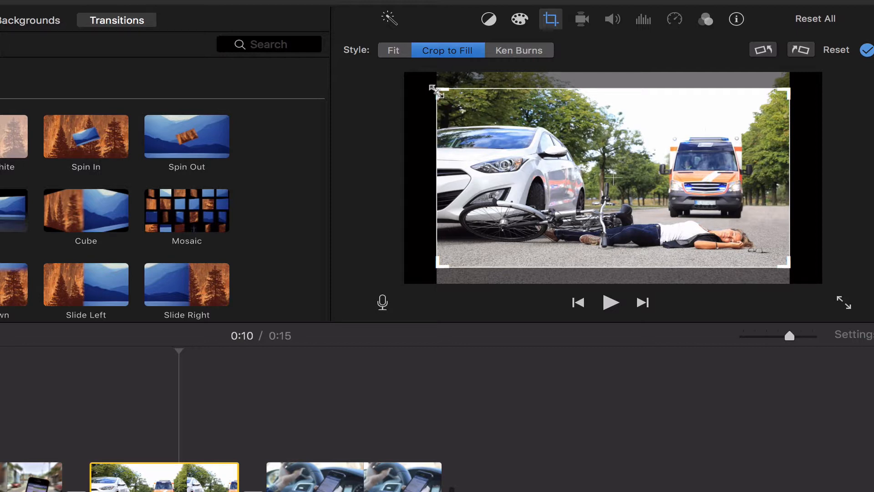
left_click_drag(435, 89, 506, 132)
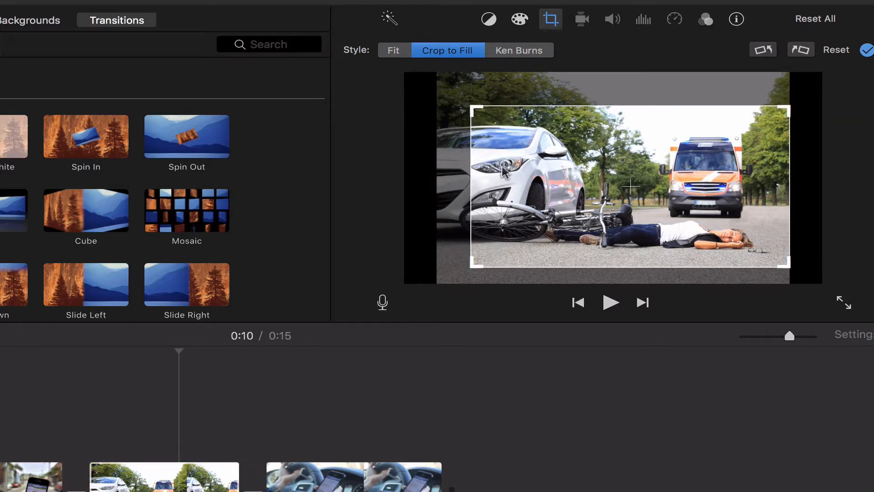
left_click_drag(641, 214, 624, 205)
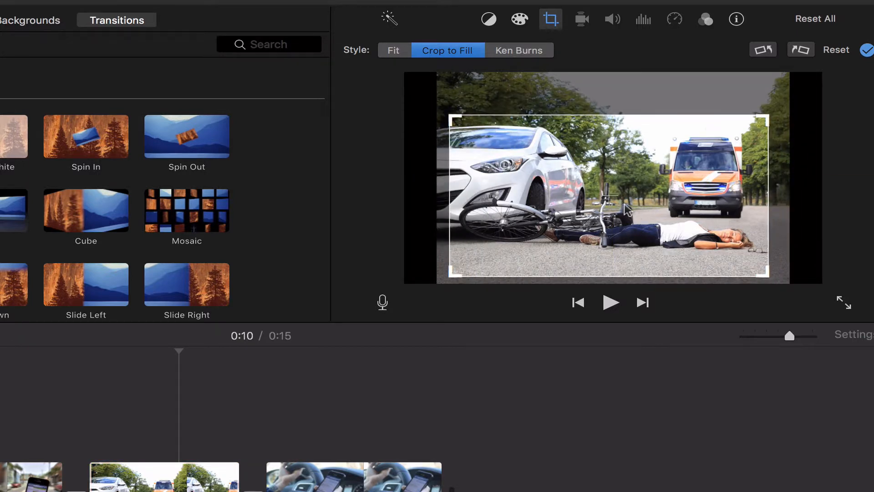
Step: Play back the accident photo to check its Crop to Fill framing
left_click(79, 413)
key("space")
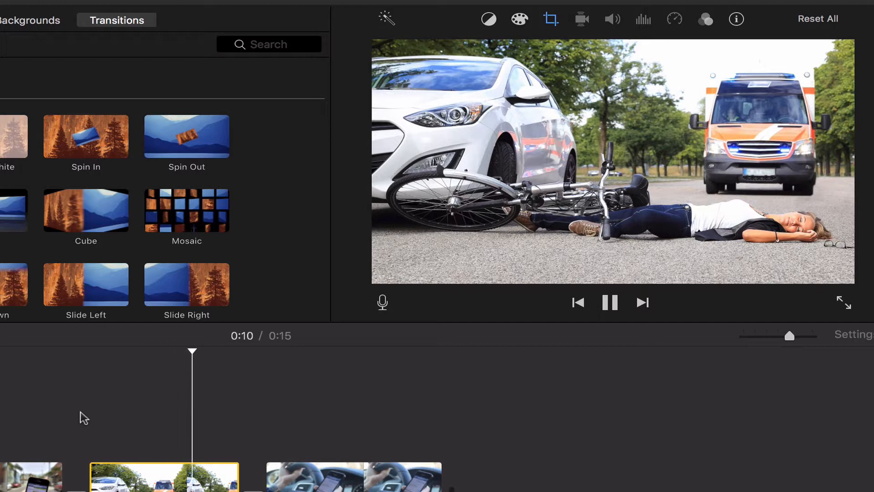
key("space")
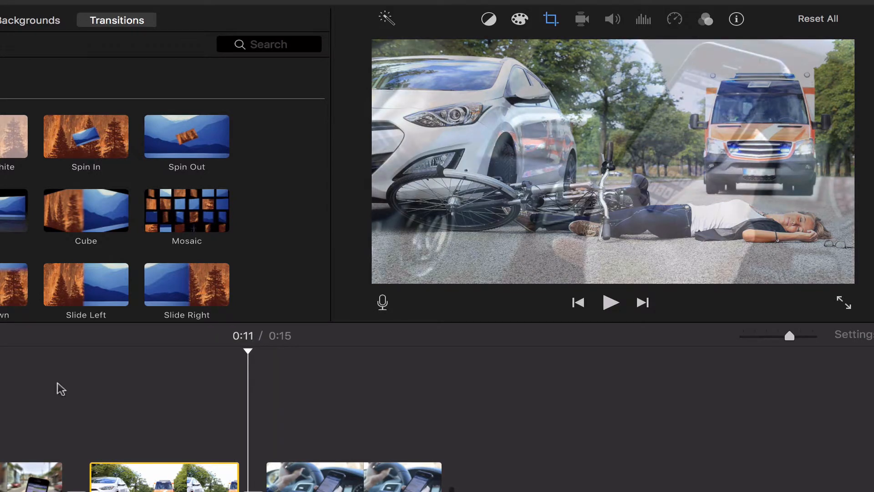
left_click(162, 449)
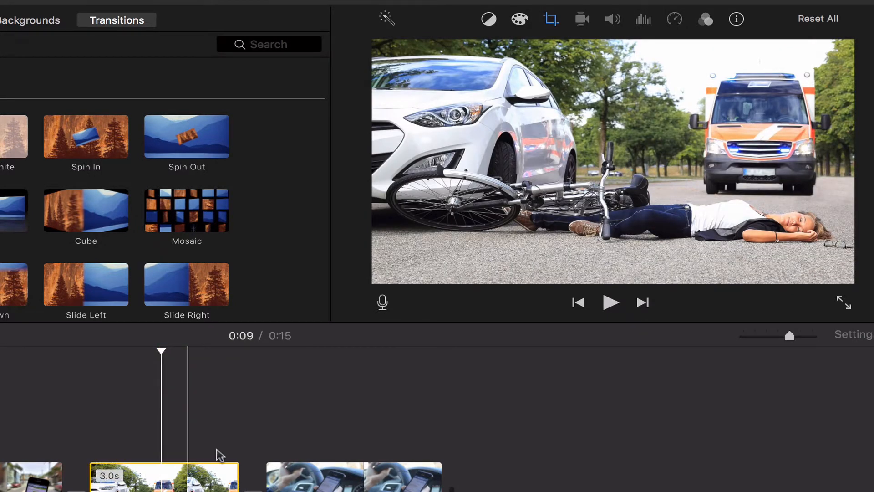
Step: Switch the accident photo to the Fit style and preview its framing in the timeline
left_click(557, 21)
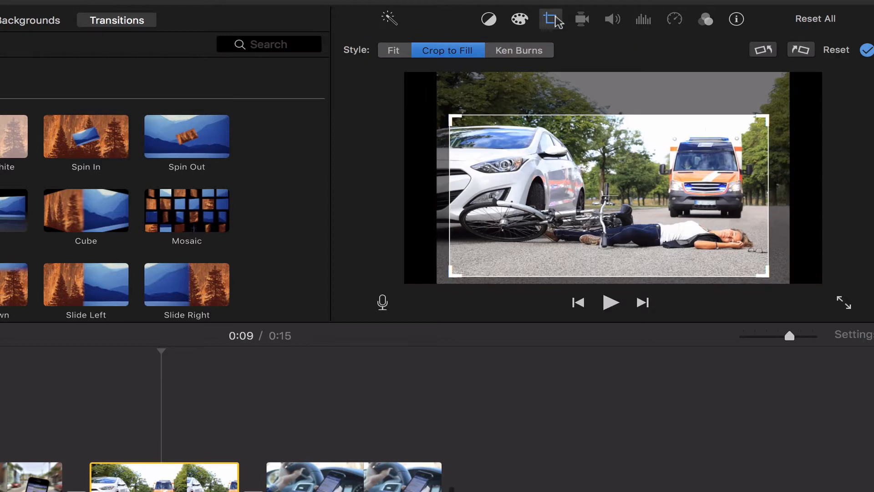
left_click(389, 51)
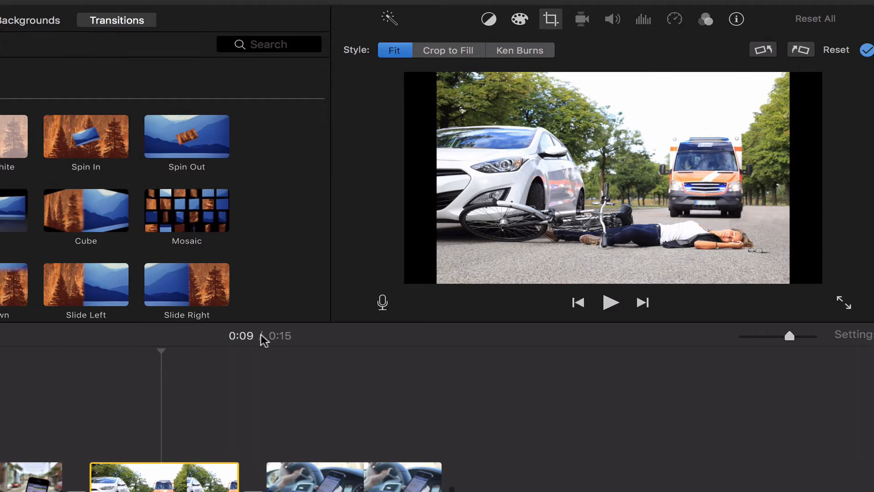
left_click(56, 381)
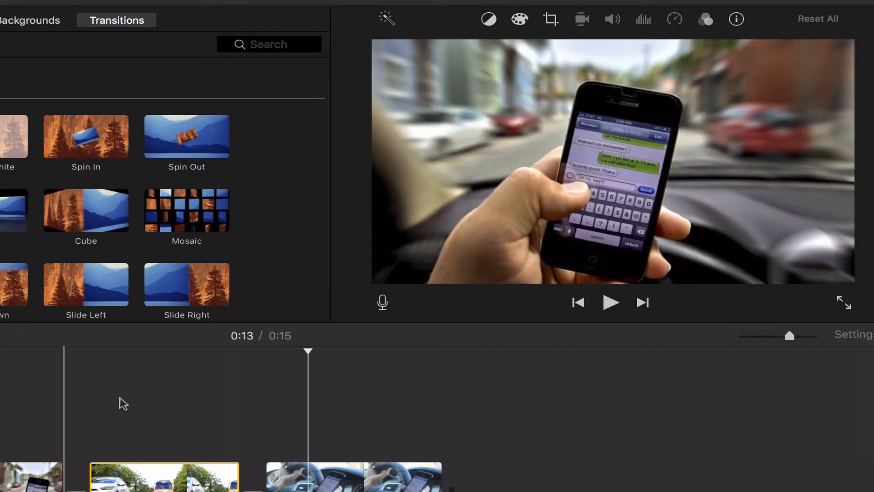
left_click(148, 428)
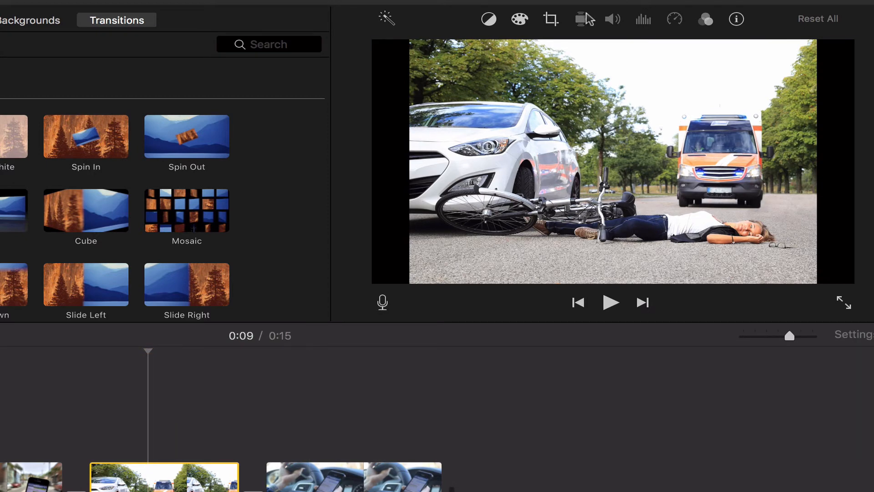
Step: Apply Ken Burns to the accident photo, with the Start frame along its bottom edge and the End frame shifted down against its right edge
left_click(551, 21)
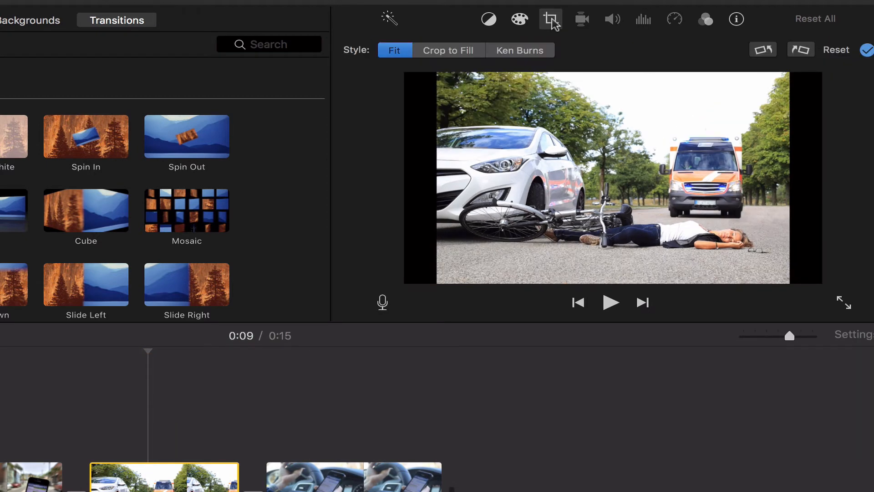
left_click(527, 54)
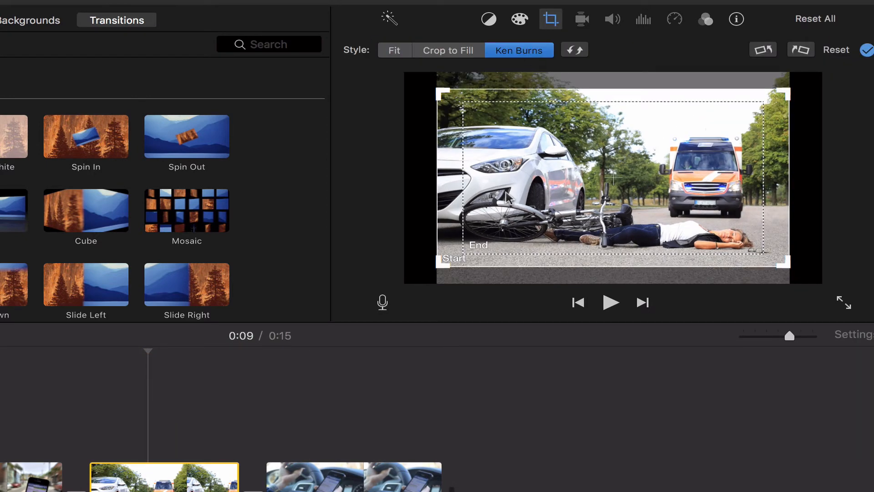
left_click_drag(565, 213, 543, 221)
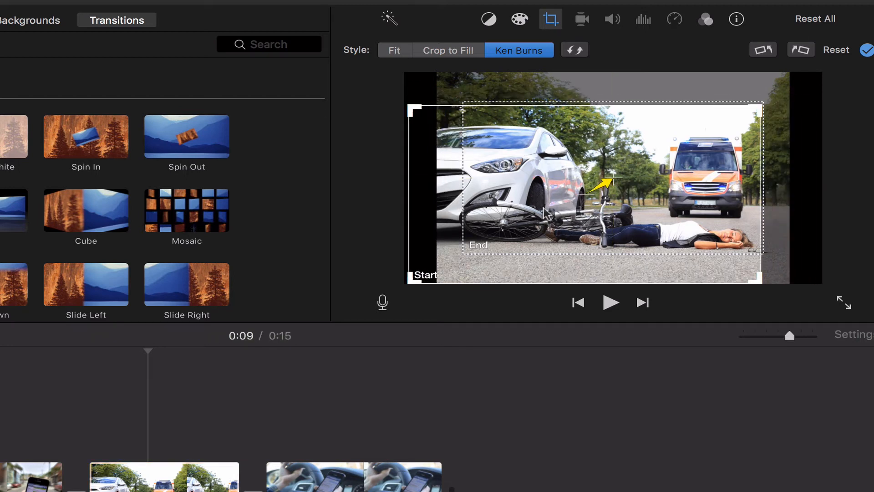
left_click_drag(433, 252, 462, 251)
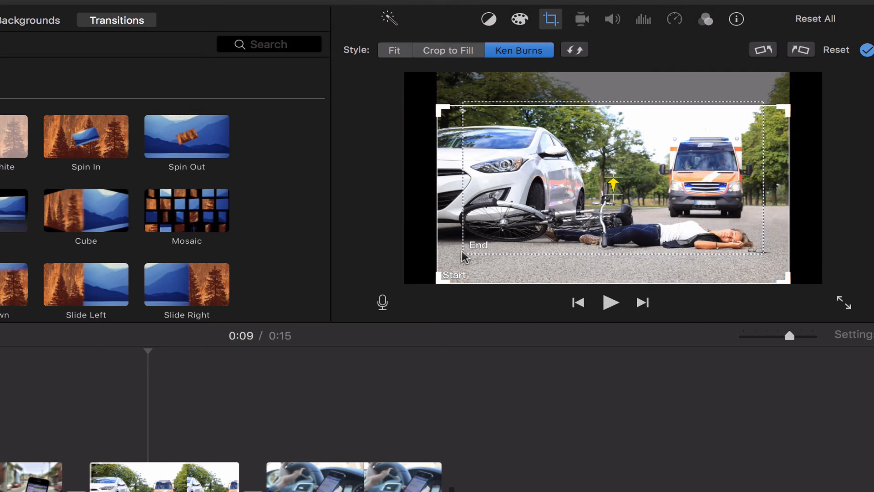
left_click(566, 207)
left_click_drag(566, 198, 591, 217)
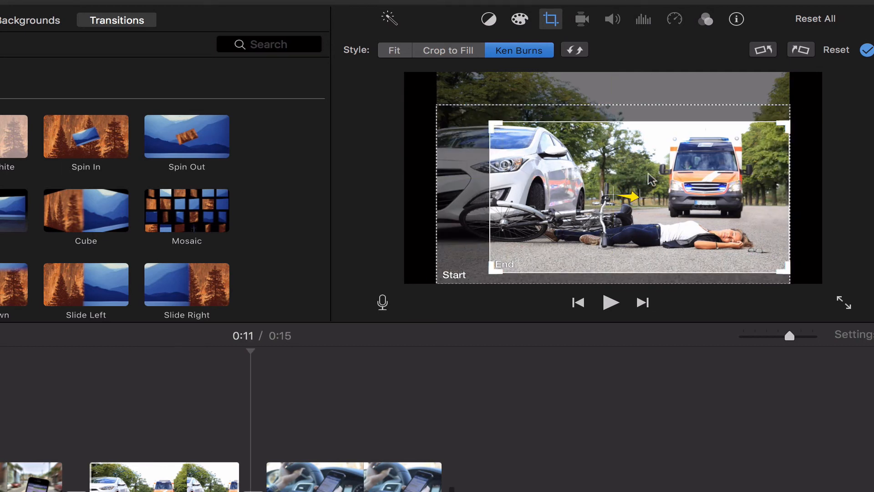